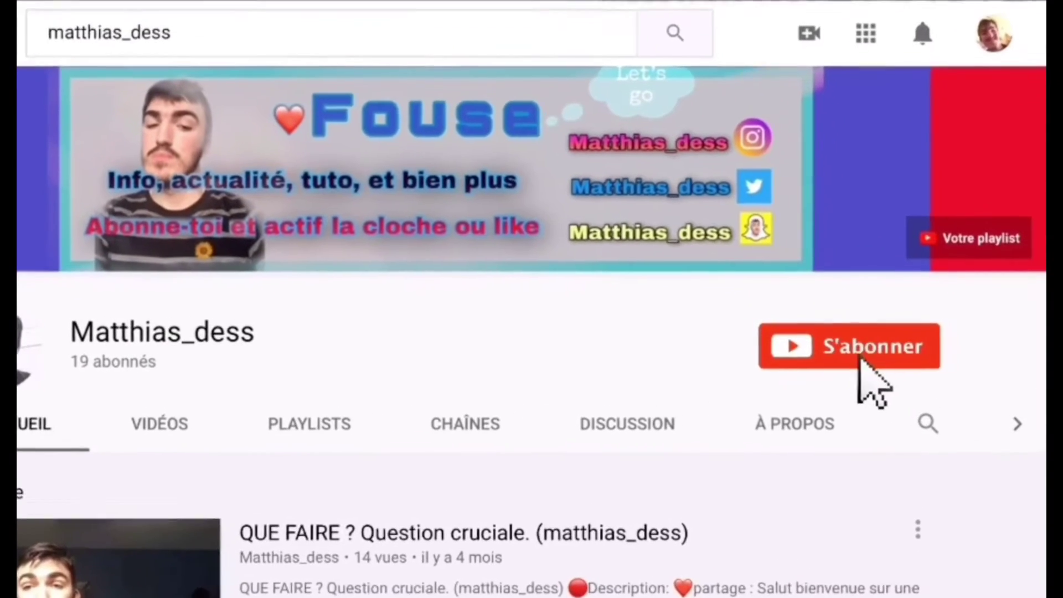
{"action": "left_click", "coordinate": [861, 357]}
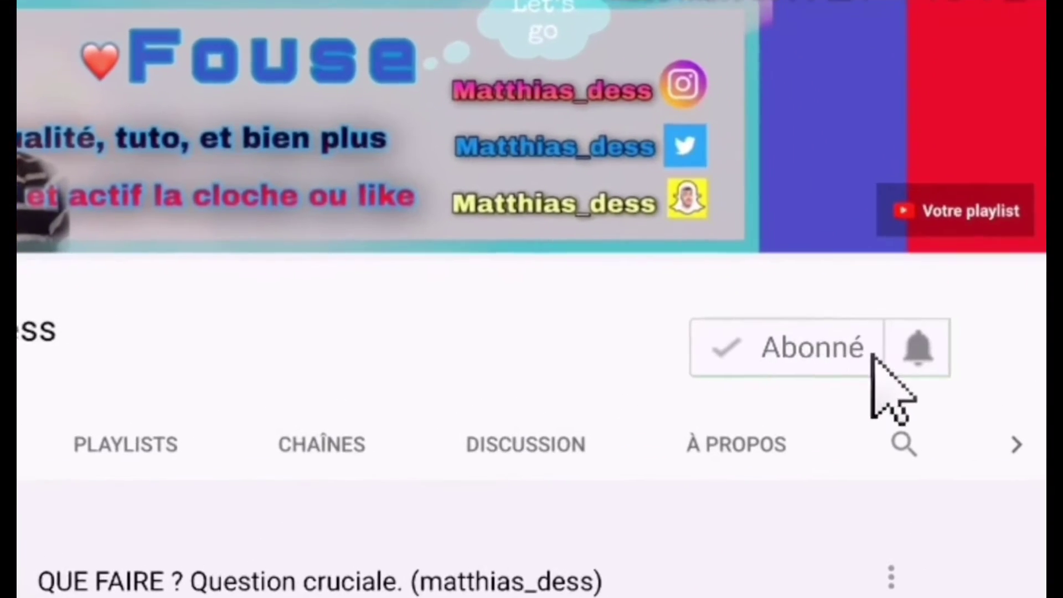
{"action": "left_click", "coordinate": [893, 361]}
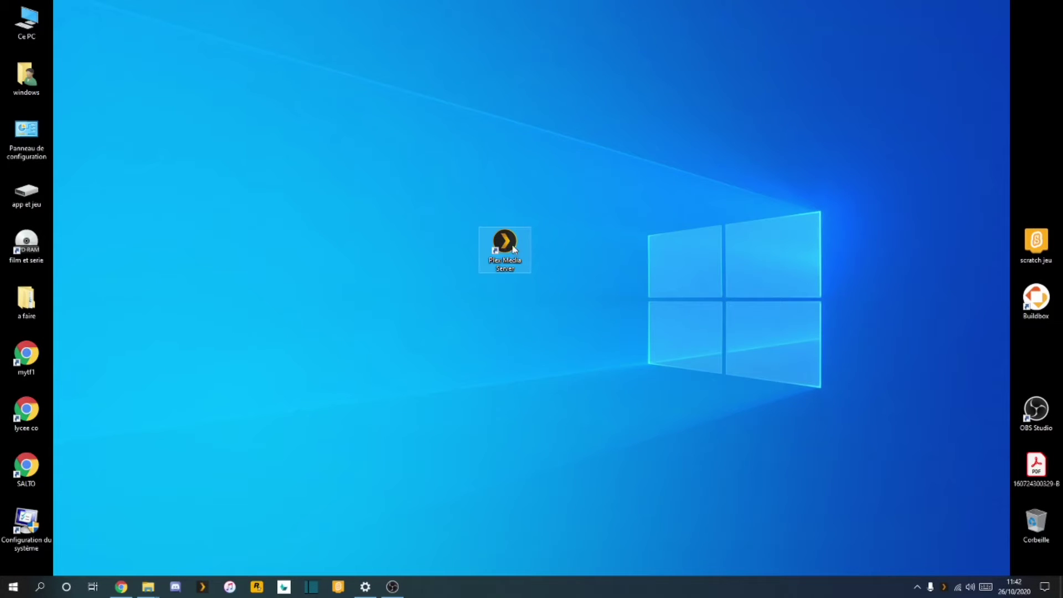
{"action": "mouse_move", "coordinate": [514, 247]}
{"action": "left_mouse_down"}
{"action": "mouse_move", "coordinate": [537, 229]}
{"action": "mouse_move", "coordinate": [523, 241]}
{"action": "left_mouse_up"}
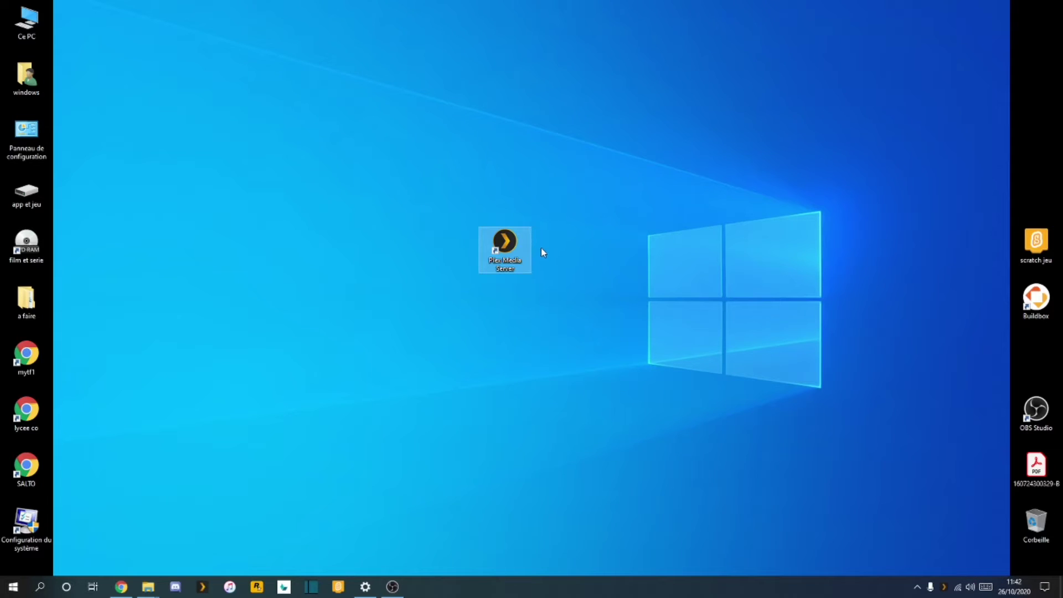
{"action": "right_click", "coordinate": [944, 588]}
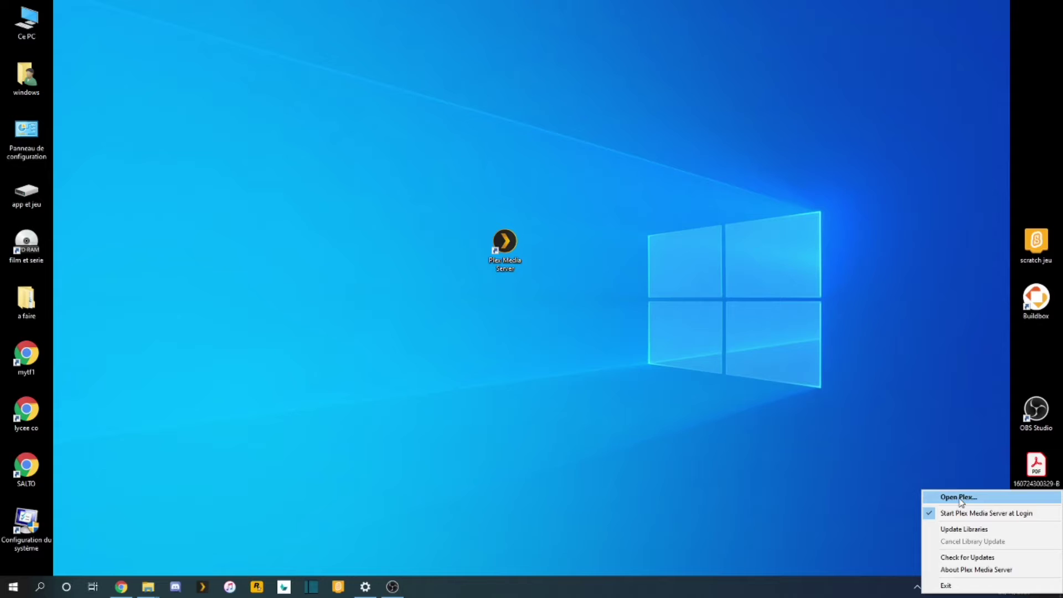
{"action": "left_click", "coordinate": [696, 470]}
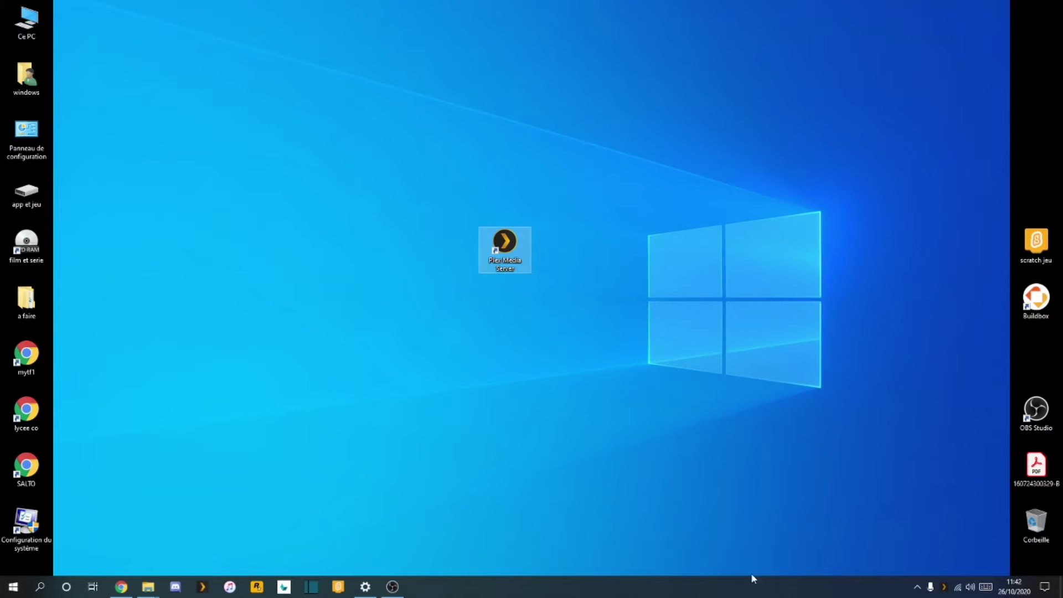
Switch to Chrome and show the Plex home page with its content sources.
{"action": "left_click", "coordinate": [121, 588]}
{"action": "left_click", "coordinate": [46, 114]}
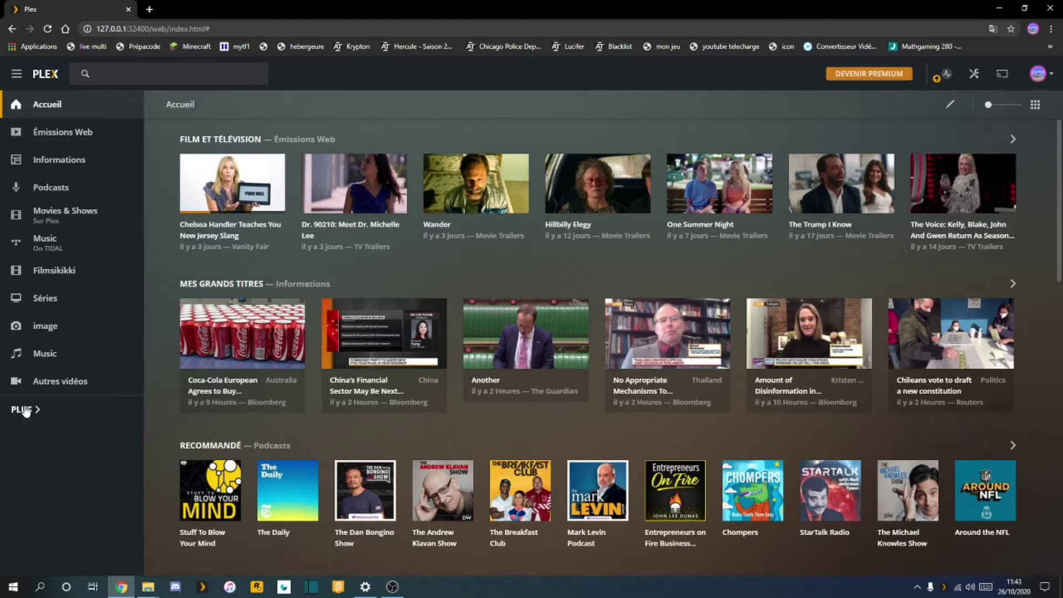
{"action": "left_click", "coordinate": [24, 409]}
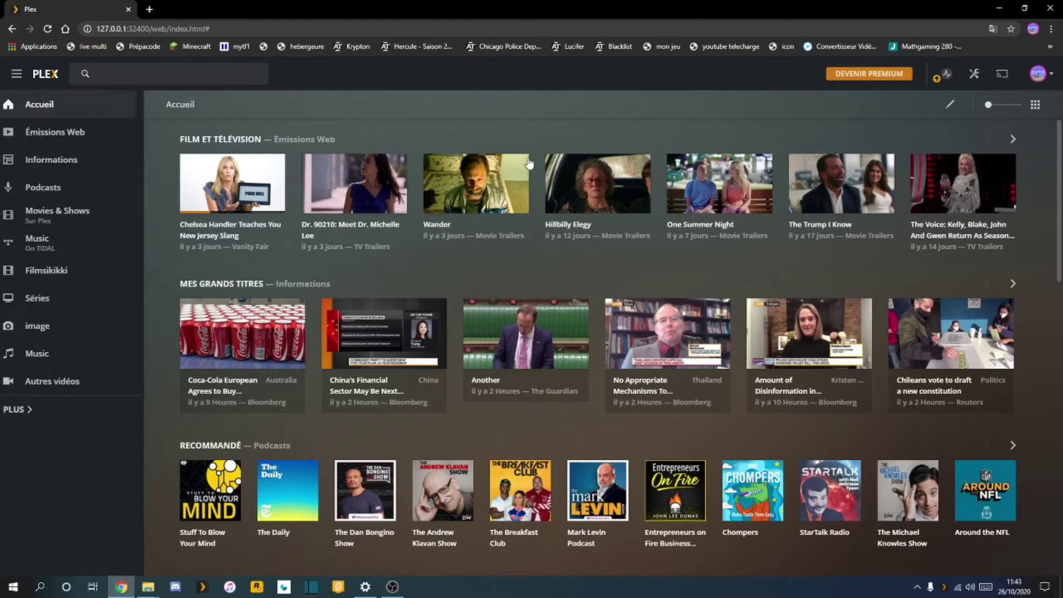
Open the server's library management settings (Bibliothèques) and look through the libraries of each media type.
{"action": "left_click", "coordinate": [974, 74]}
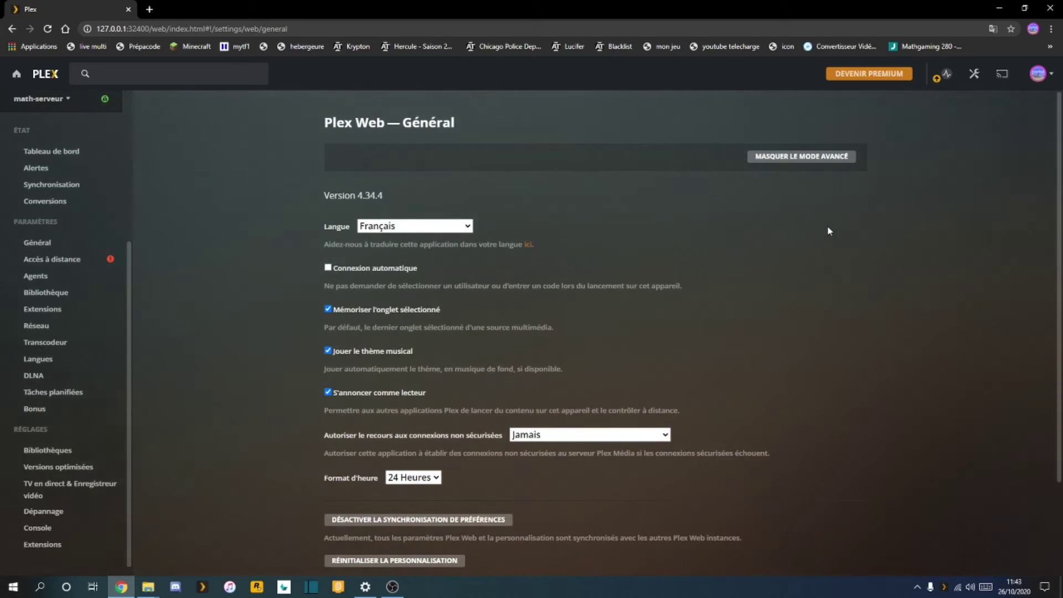
{"action": "scroll", "coordinate": [22, 388], "scroll_direction": "down", "scroll_amount": 1}
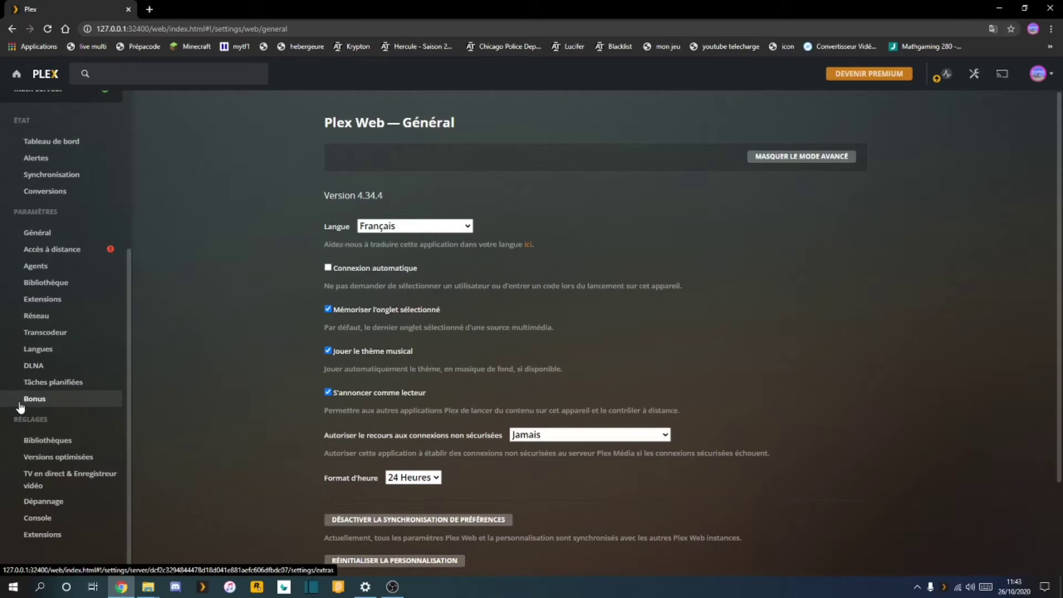
{"action": "left_click", "coordinate": [61, 441]}
{"action": "scroll", "coordinate": [553, 205], "scroll_direction": "down", "scroll_amount": 2}
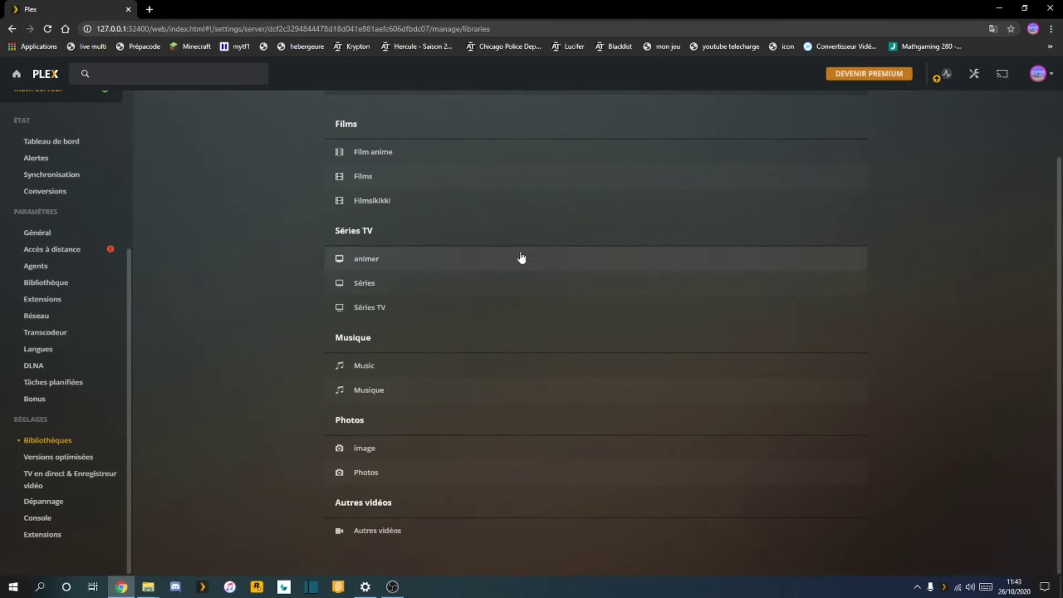
{"action": "scroll", "coordinate": [429, 524], "scroll_direction": "up", "scroll_amount": 2}
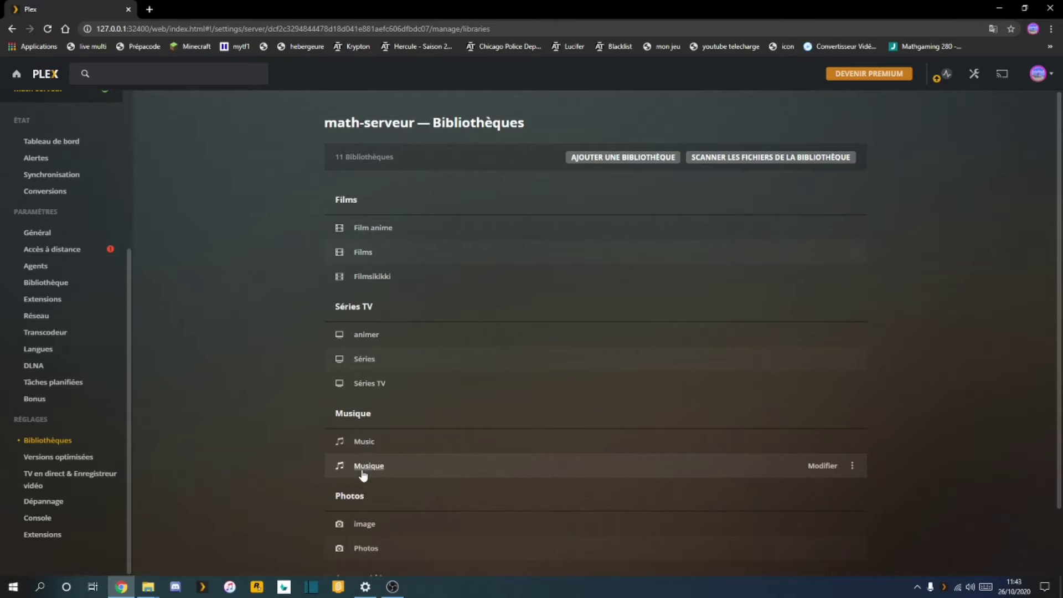
{"action": "scroll", "coordinate": [377, 487], "scroll_direction": "down", "scroll_amount": 1}
{"action": "scroll", "coordinate": [375, 483], "scroll_direction": "down", "scroll_amount": 2}
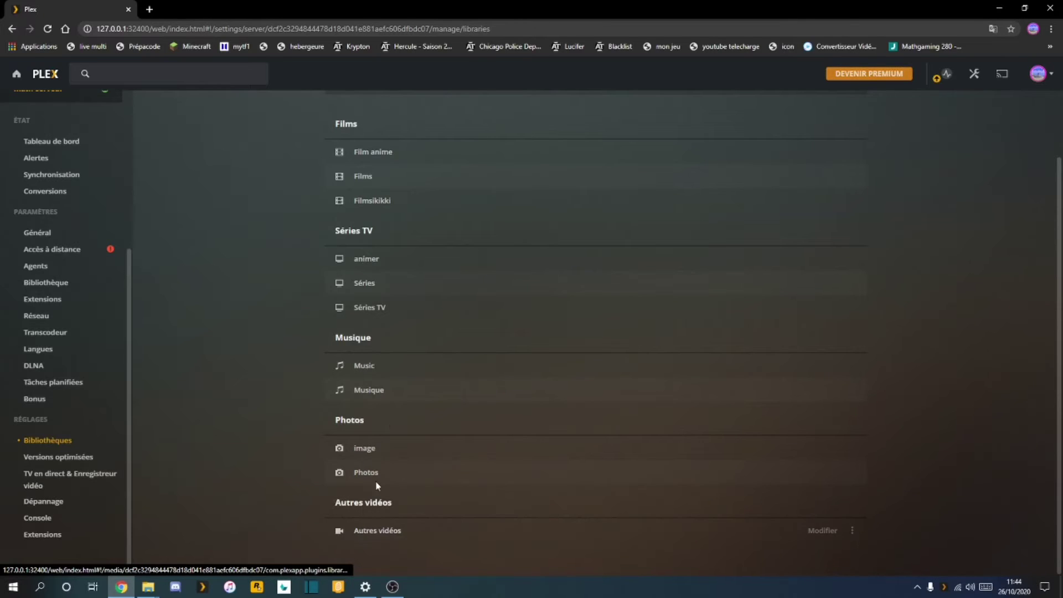
{"action": "scroll", "coordinate": [392, 421], "scroll_direction": "up", "scroll_amount": 2}
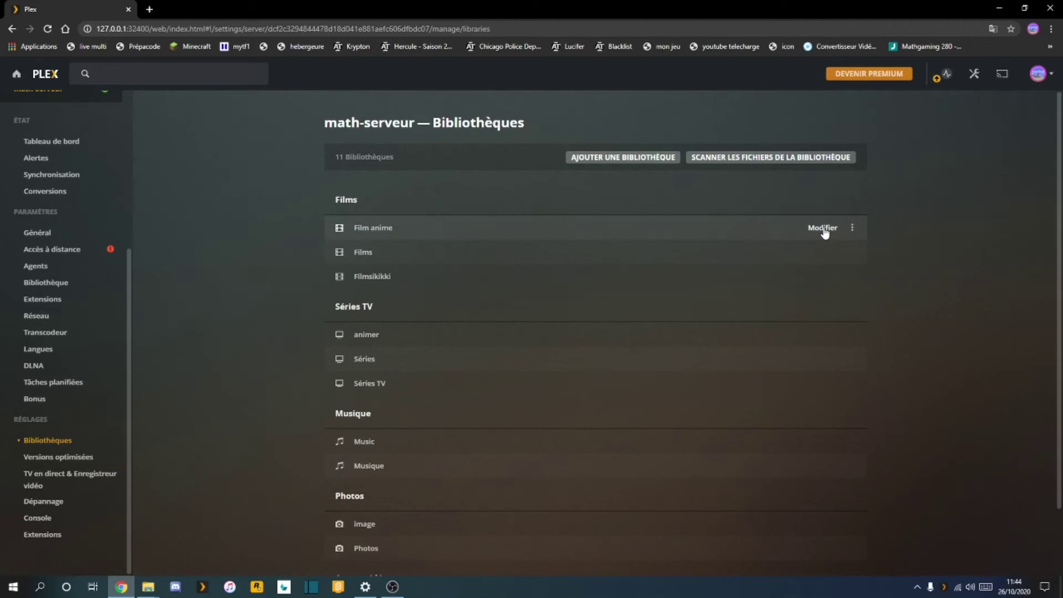
Examine the Film anime library's media folders and advanced options in its edit dialog, and close it without saving.
{"action": "left_click", "coordinate": [825, 229]}
{"action": "left_click", "coordinate": [384, 188]}
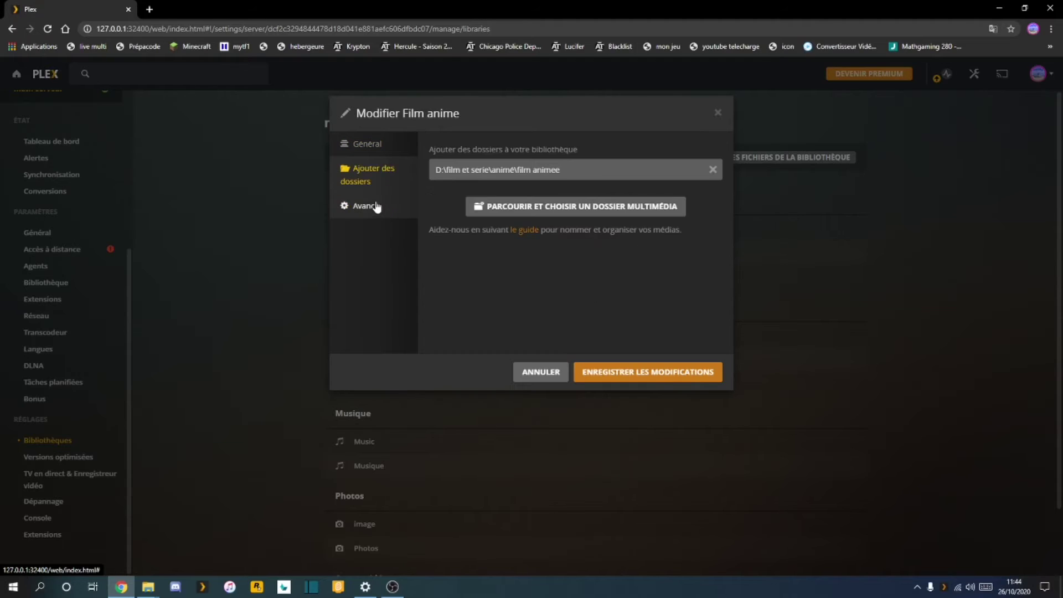
{"action": "left_click", "coordinate": [375, 206]}
{"action": "left_click", "coordinate": [374, 183]}
{"action": "left_click", "coordinate": [370, 206]}
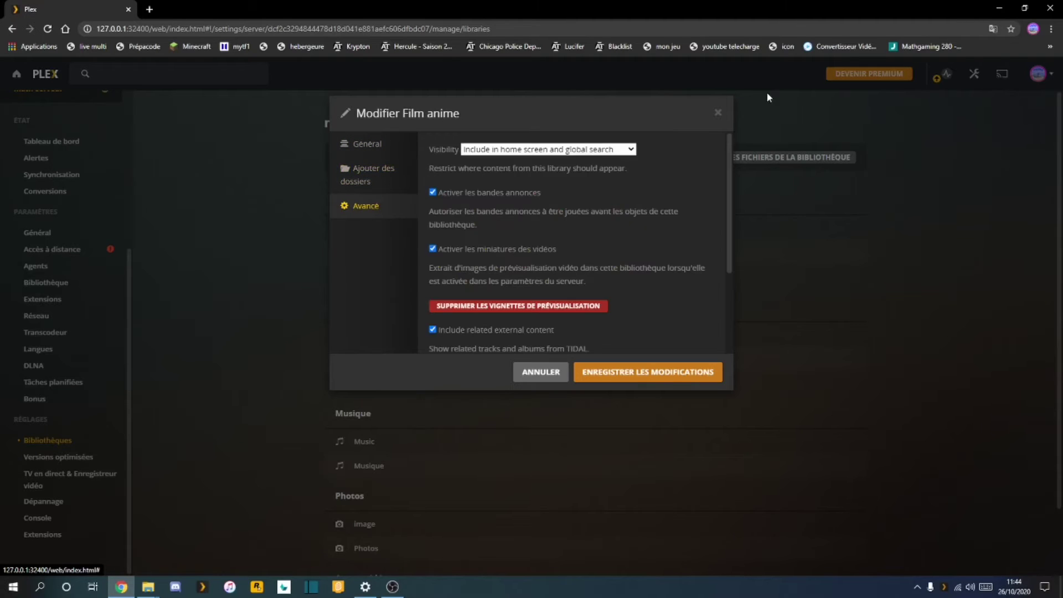
{"action": "left_click", "coordinate": [718, 113]}
Return to the Plex home page and view the available actions for the Informations and Filmsikikki entries.
{"action": "left_click", "coordinate": [39, 76]}
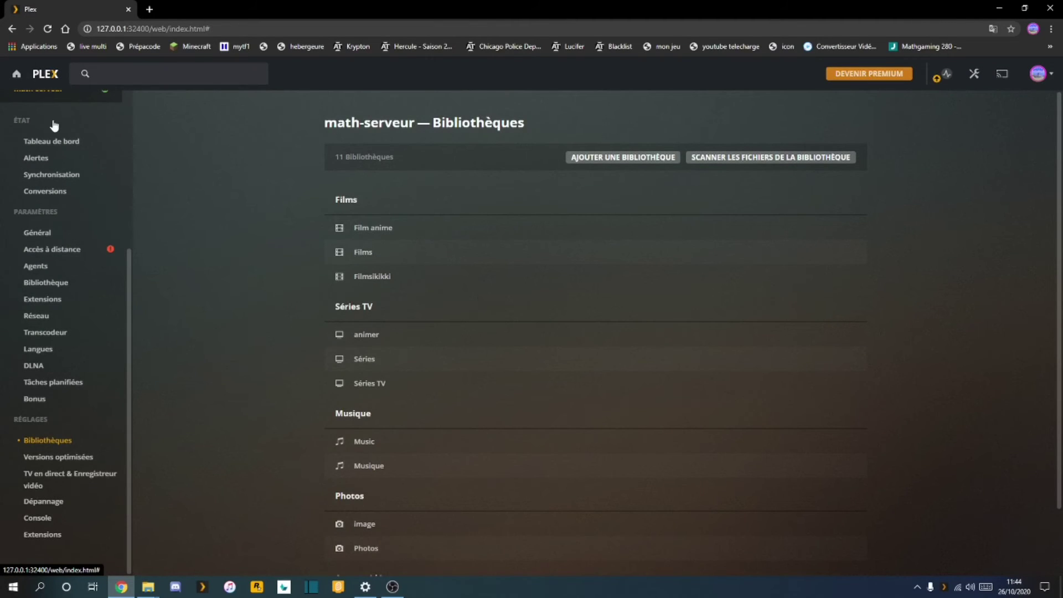
{"action": "left_click", "coordinate": [134, 159]}
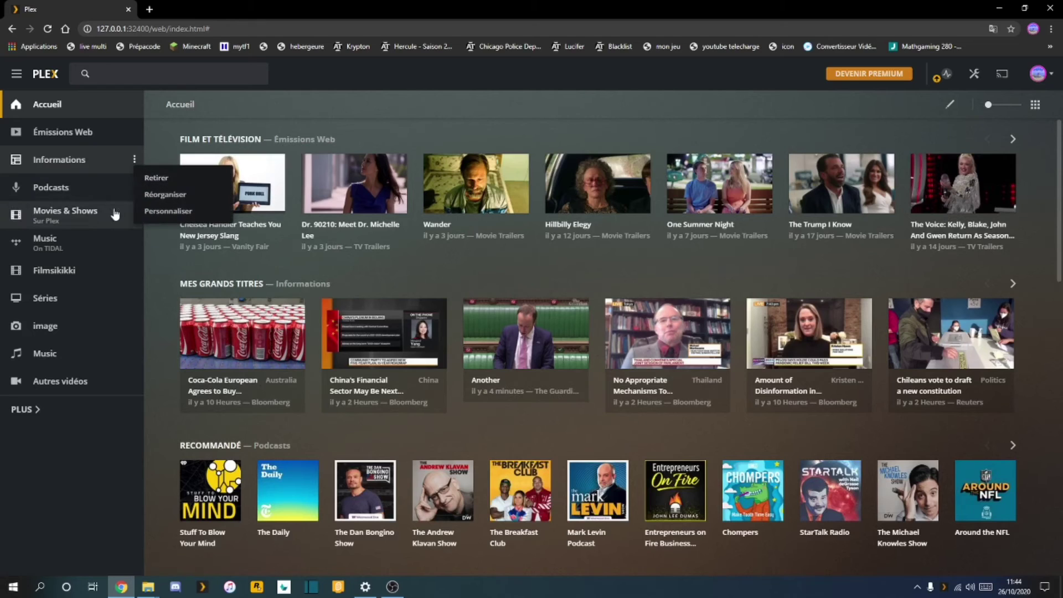
{"action": "left_click", "coordinate": [136, 271]}
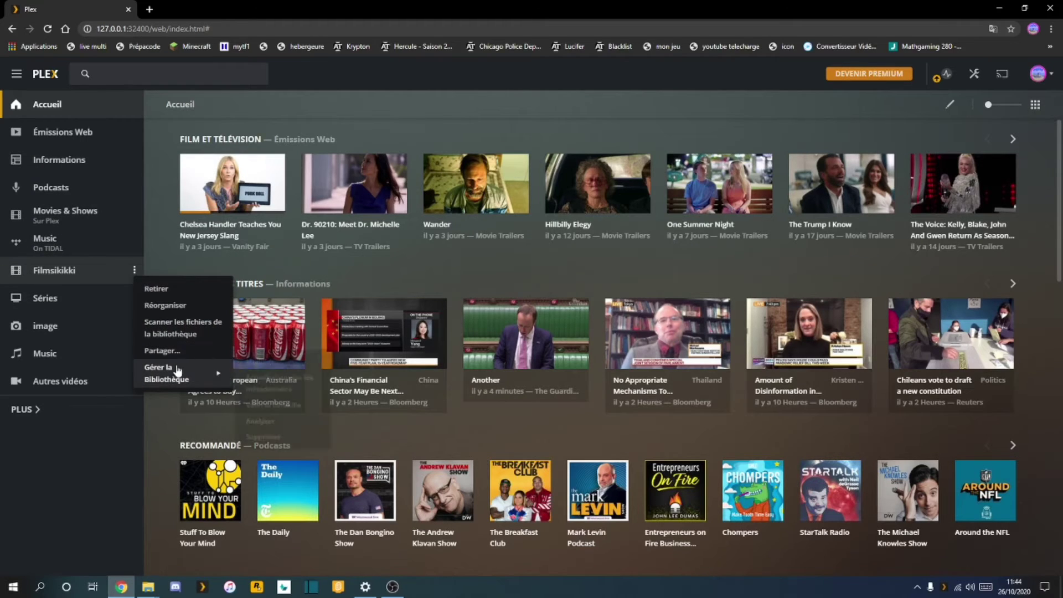
Reopen the server's library management settings and view the extra actions available for the Film anime library.
{"action": "left_click", "coordinate": [974, 75]}
{"action": "left_click", "coordinate": [46, 446]}
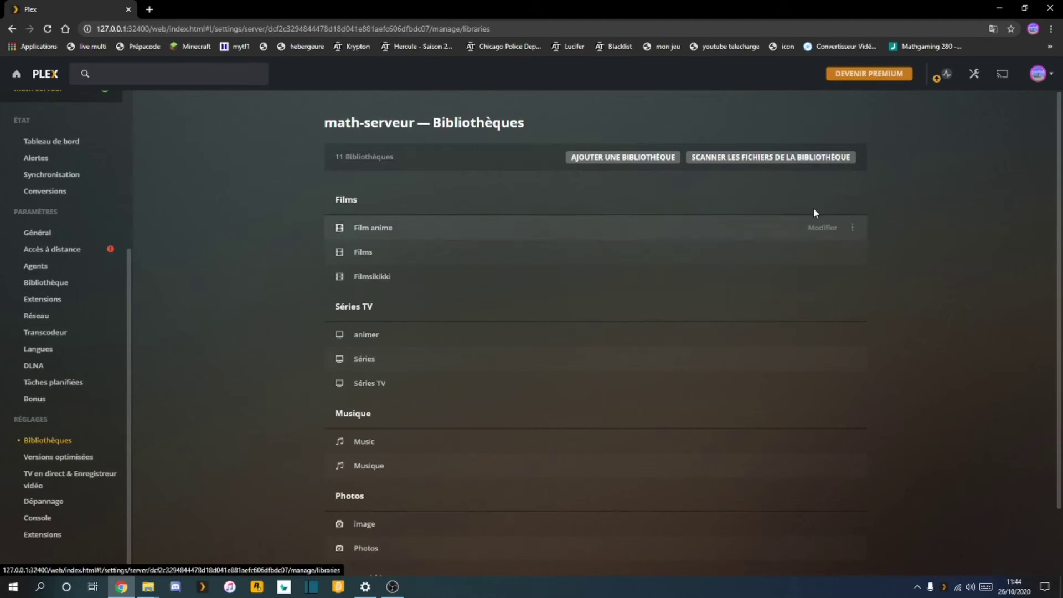
{"action": "left_click", "coordinate": [854, 230]}
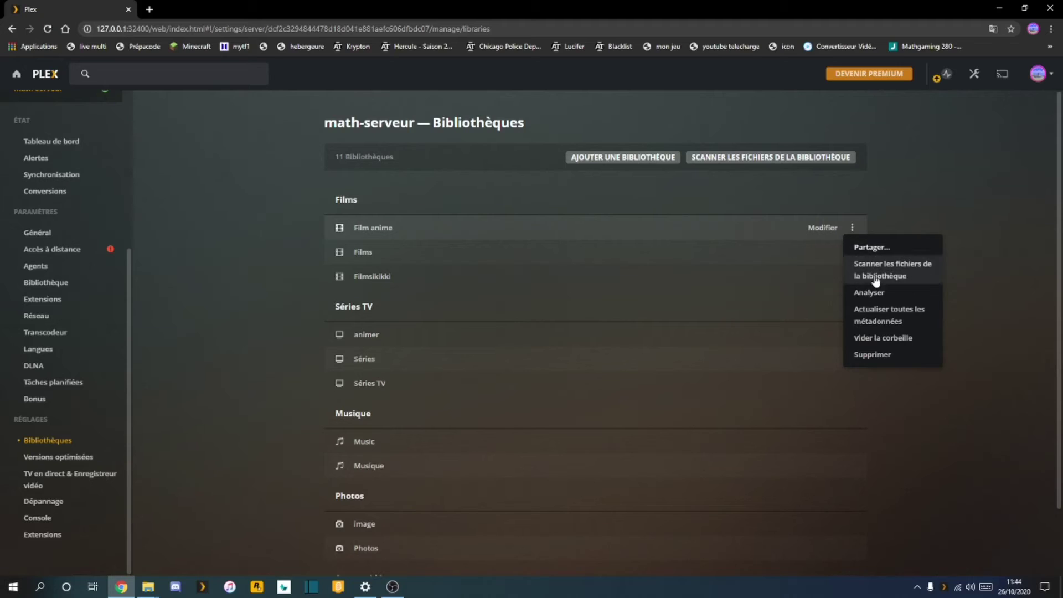
{"action": "left_click", "coordinate": [924, 413]}
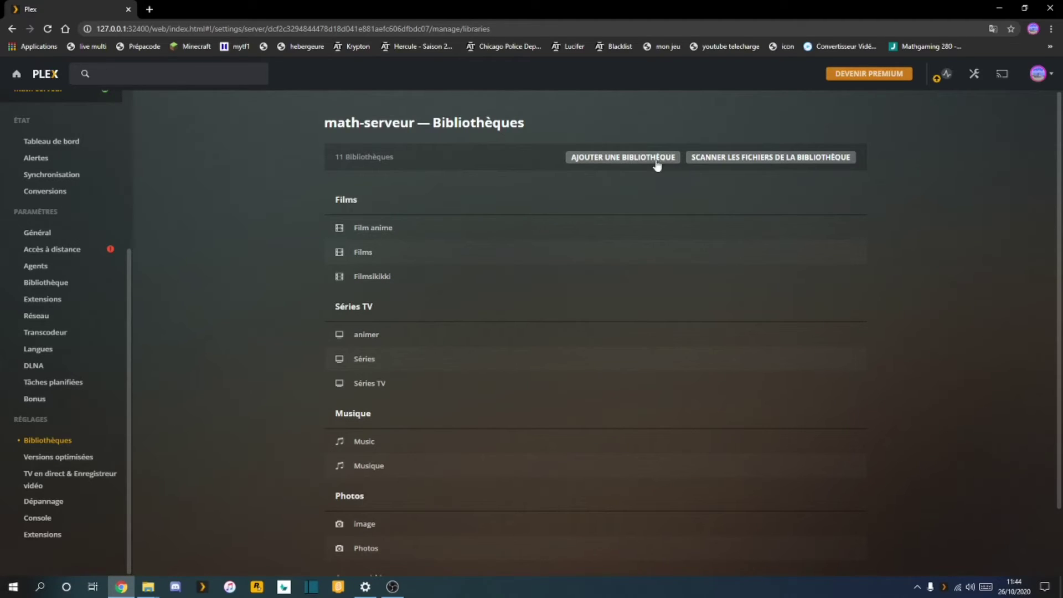
Start a file scan of all the server's libraries.
{"action": "left_click", "coordinate": [744, 160]}
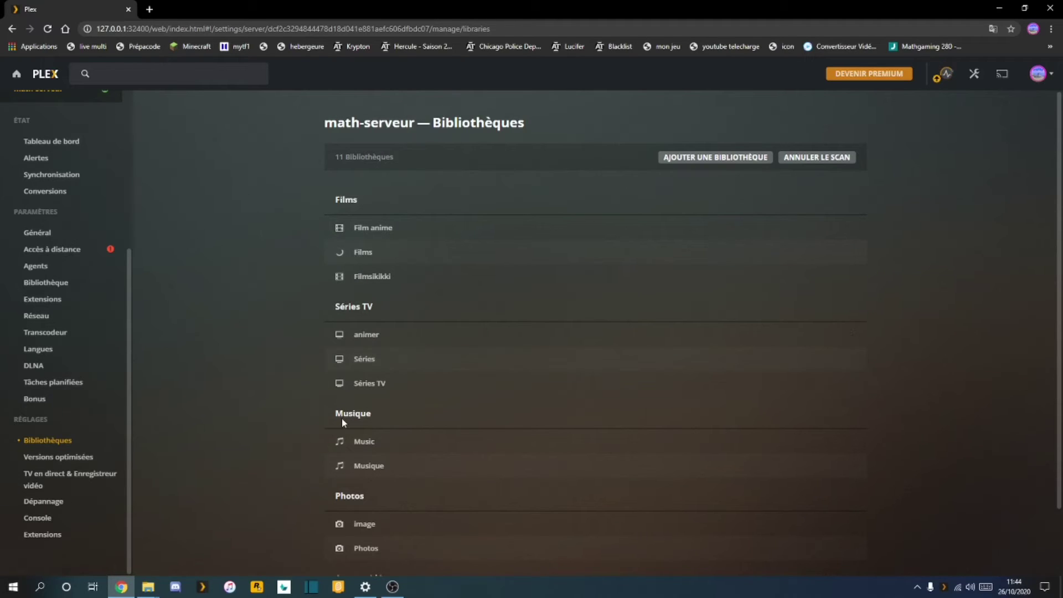
{"action": "scroll", "coordinate": [340, 416], "scroll_direction": "down", "scroll_amount": 2}
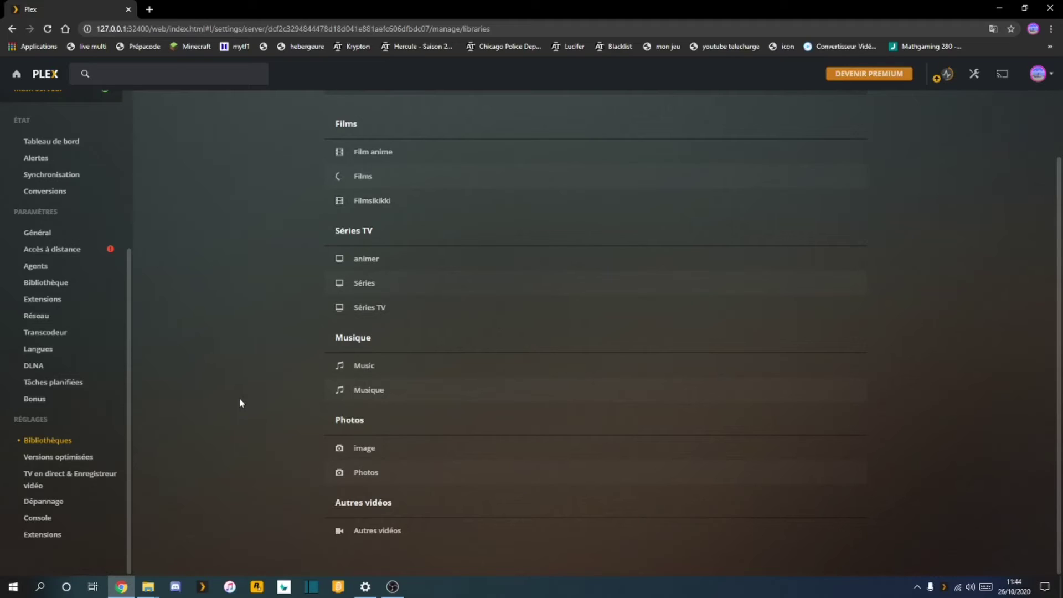
View the optimized versions page and the live TV and DVR page, opening the DVR setup and closing it without configuring anything.
{"action": "left_click", "coordinate": [54, 459]}
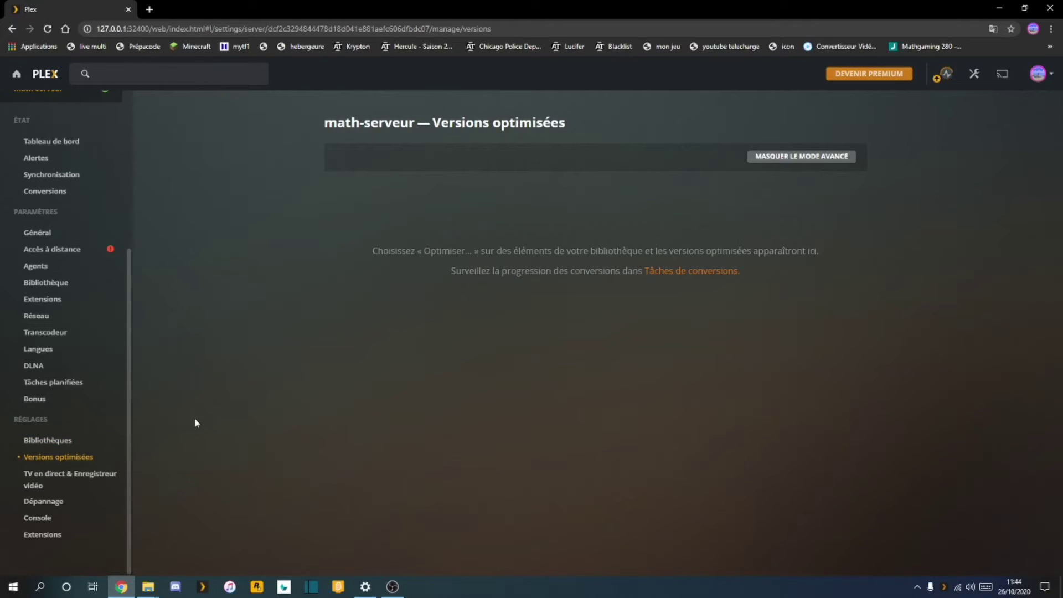
{"action": "left_click", "coordinate": [48, 479]}
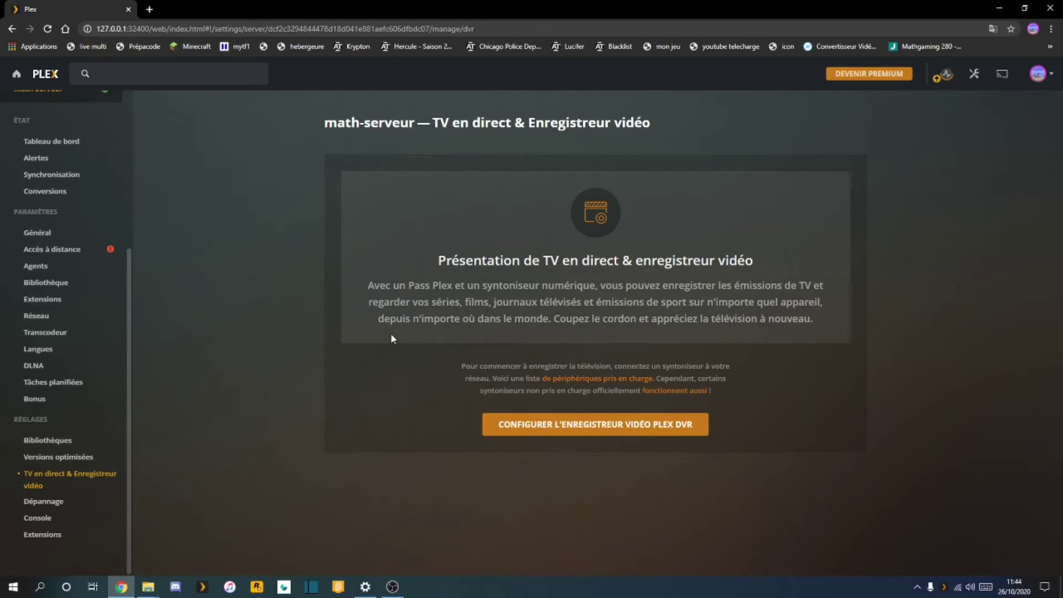
{"action": "left_click", "coordinate": [585, 428]}
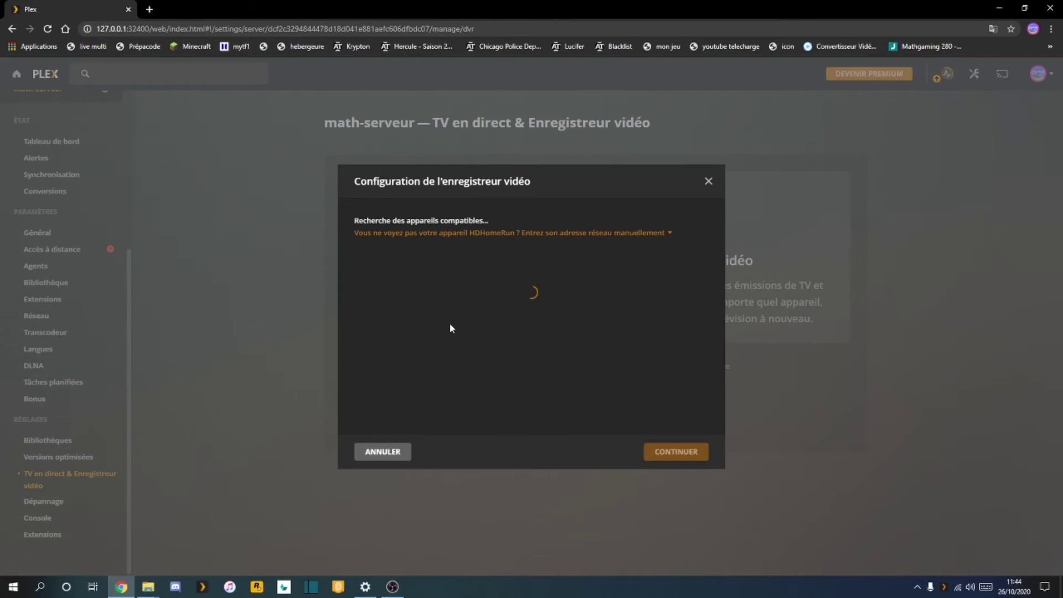
{"action": "left_click", "coordinate": [709, 182]}
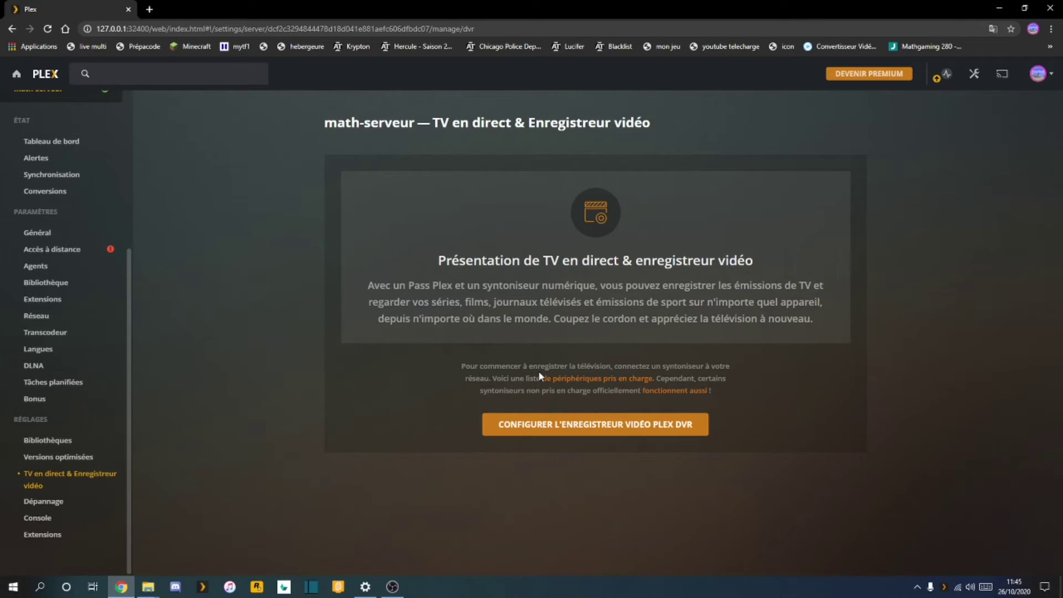
View the server's troubleshooting (Dépannage), Console and Extensions pages in turn.
{"action": "left_click", "coordinate": [46, 502]}
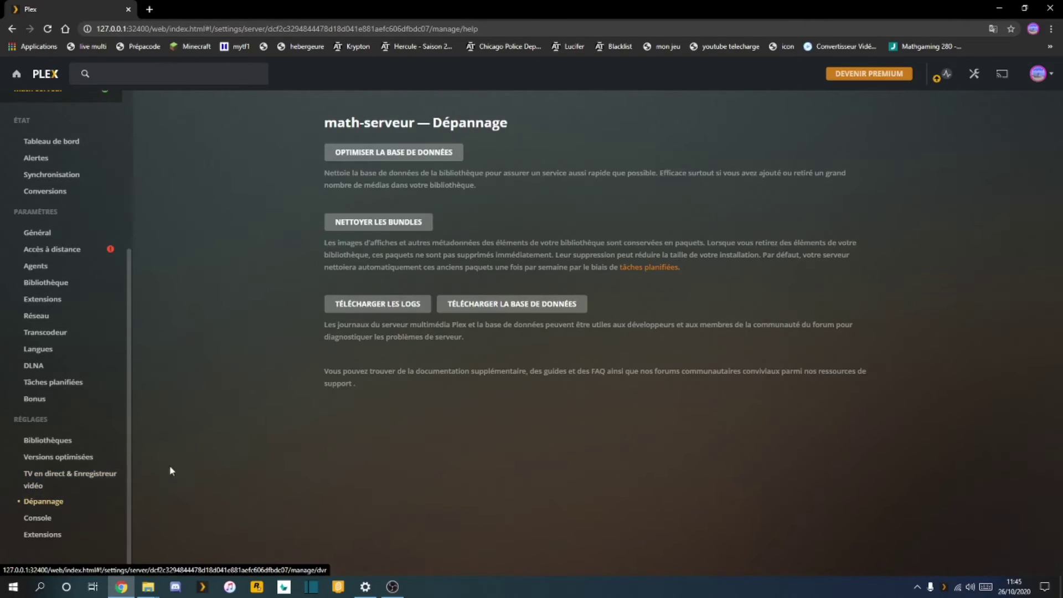
{"action": "left_click", "coordinate": [40, 519]}
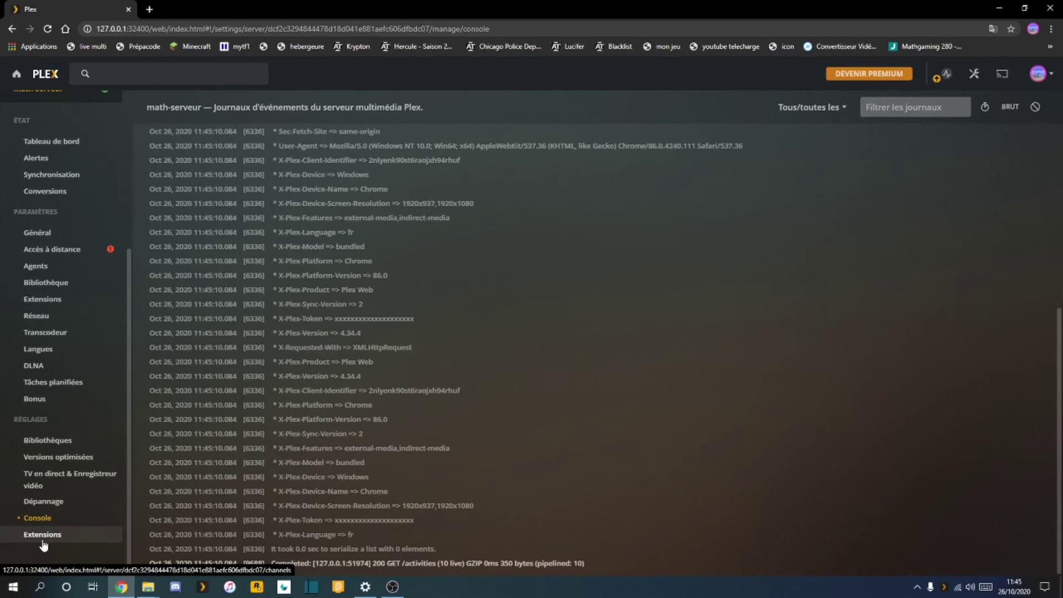
{"action": "left_click", "coordinate": [44, 542]}
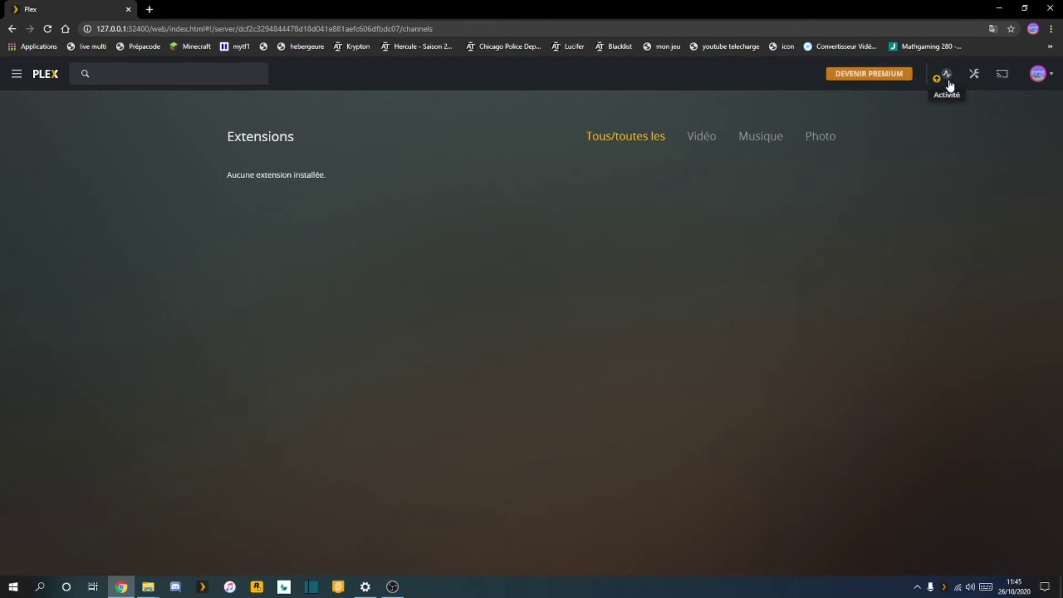
Open the server's general settings (Général) and start downloading the available Plex Media Server update.
{"action": "left_click", "coordinate": [973, 77]}
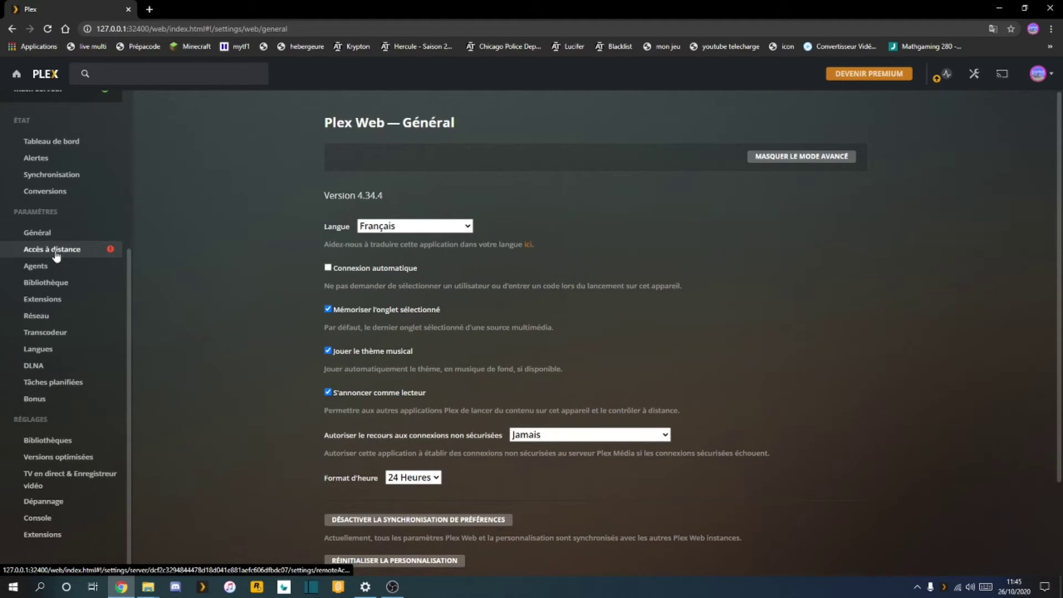
{"action": "left_click", "coordinate": [43, 234]}
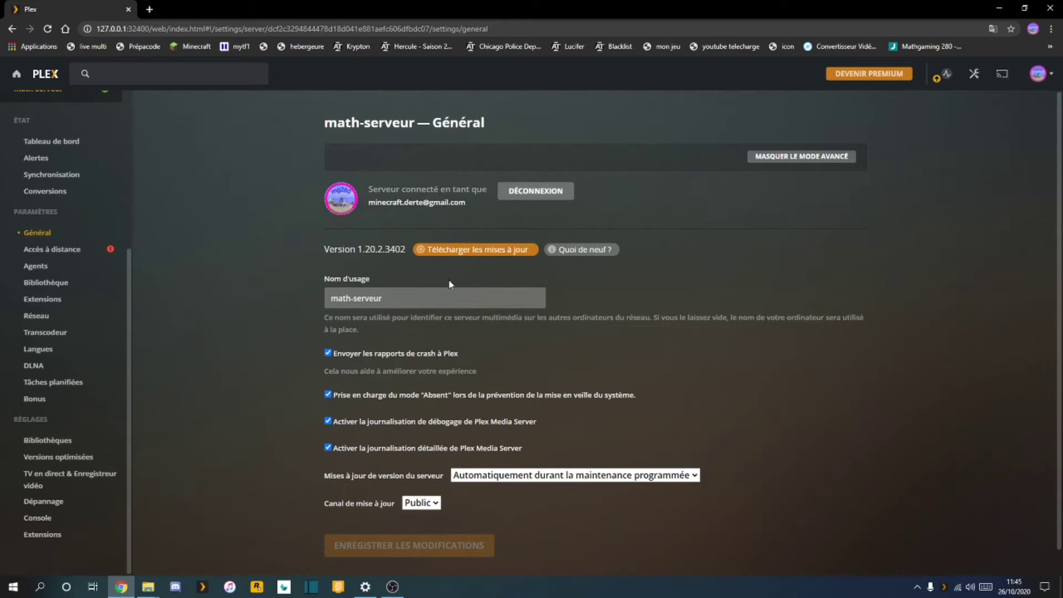
{"action": "left_click", "coordinate": [458, 253]}
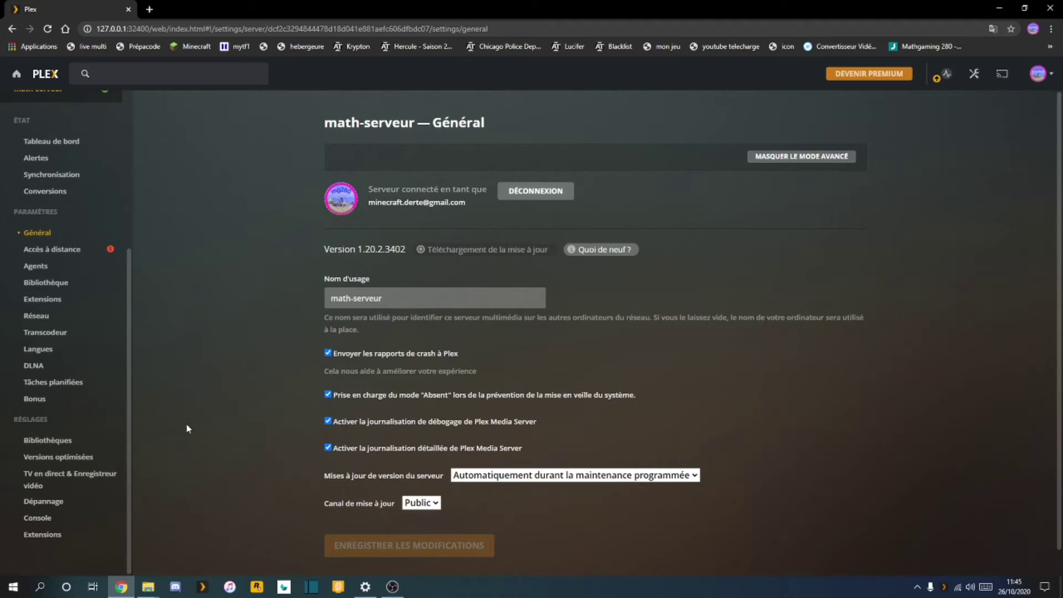